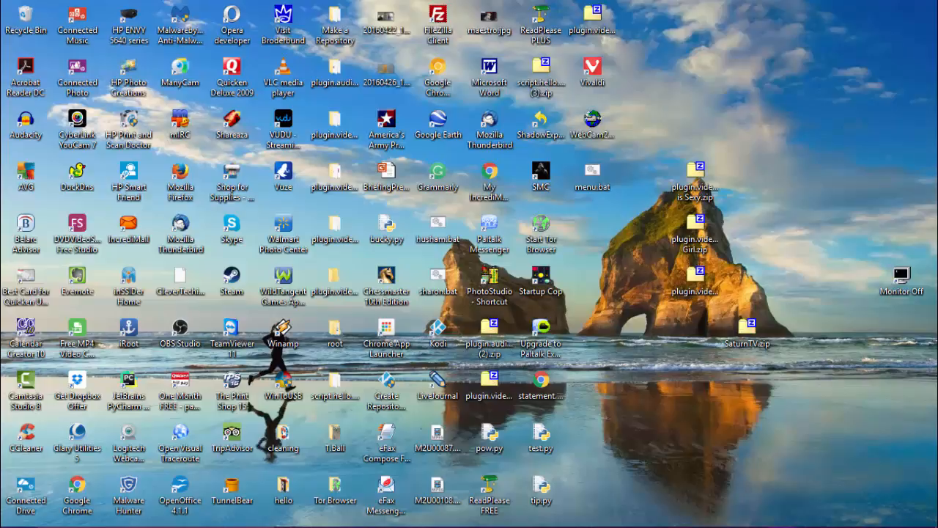
Switch to the Chrome window with the Gmail inbox and open the Google account's Sign-in & security settings
{"action": "mouse_move", "coordinate": [813, 524]}
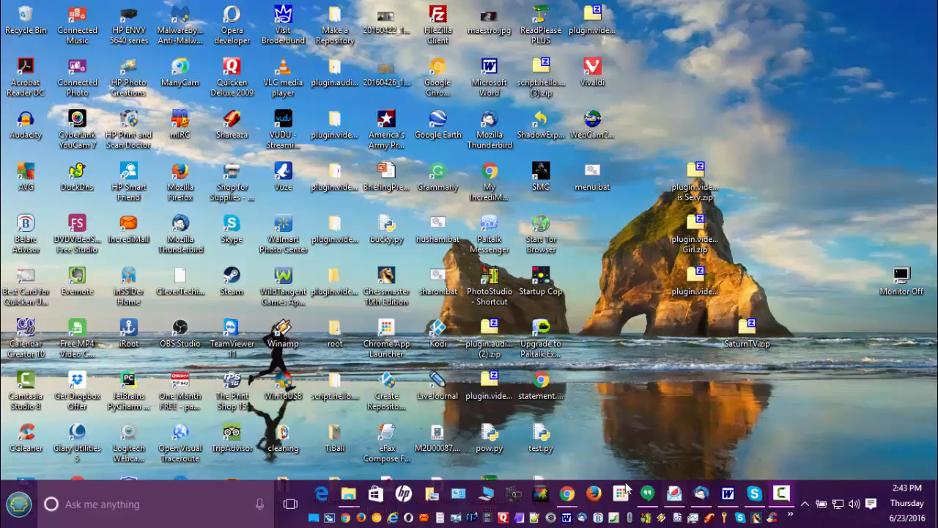
{"action": "mouse_move", "coordinate": [566, 493]}
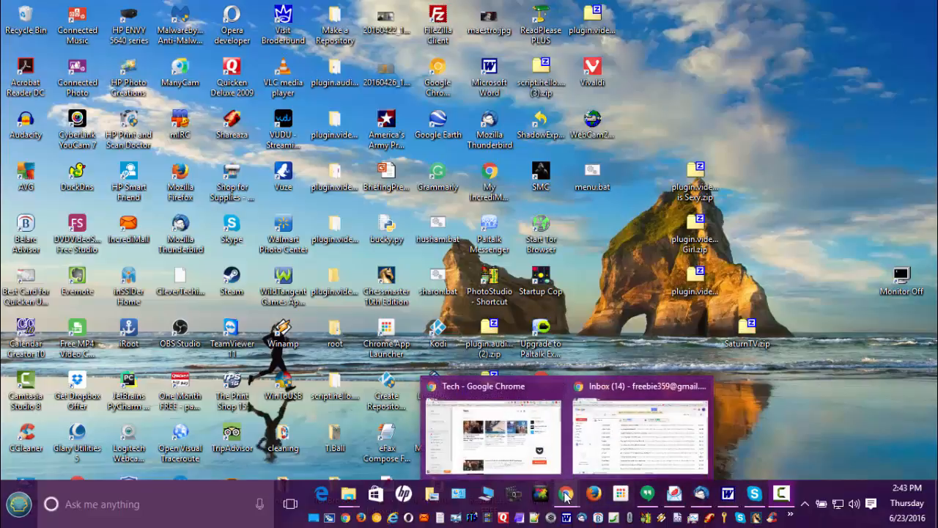
{"action": "left_click", "coordinate": [615, 449]}
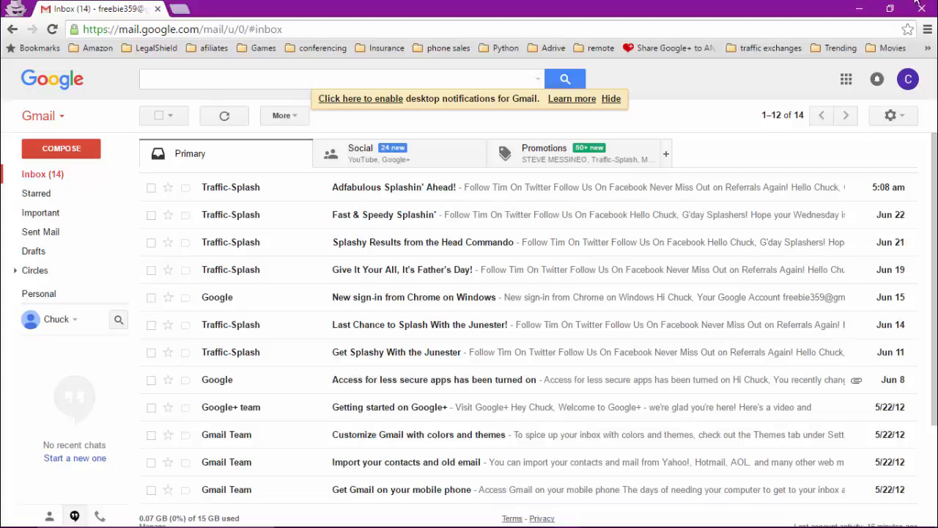
{"action": "left_click", "coordinate": [909, 82]}
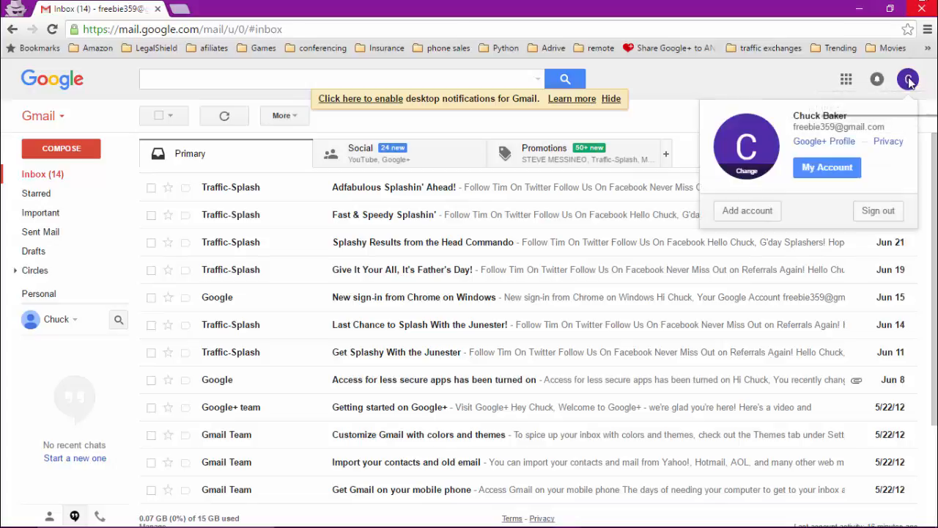
{"action": "left_click", "coordinate": [839, 169]}
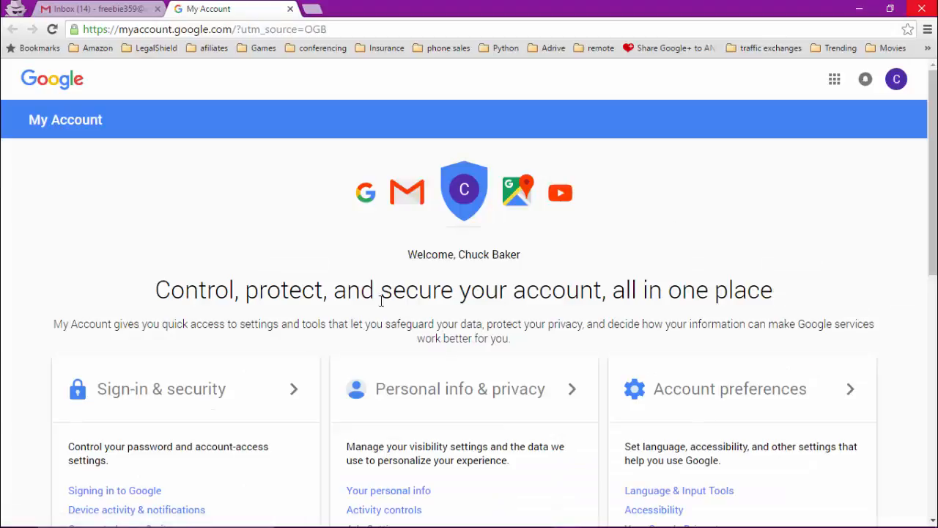
{"action": "left_click", "coordinate": [206, 398]}
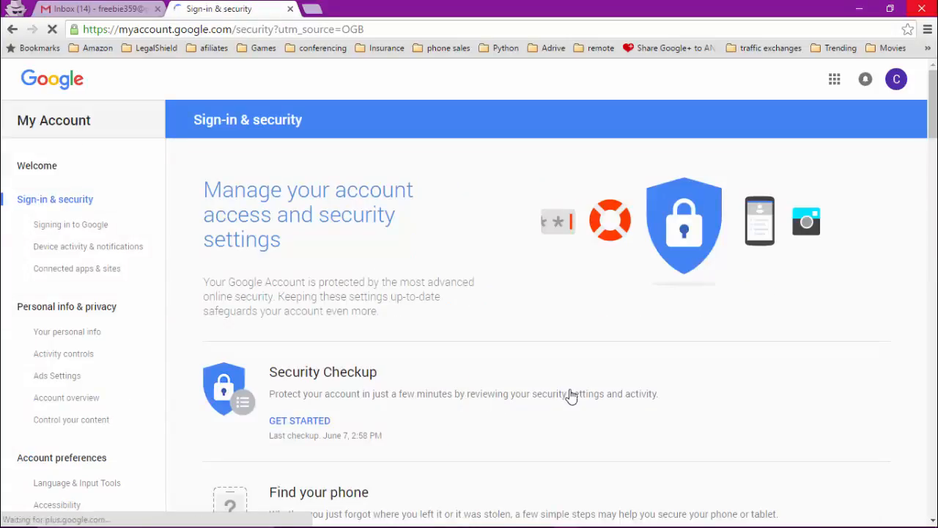
Open the 2-Step Verification setting under the password and sign-in options and start its setup
{"action": "scroll", "coordinate": [572, 393], "scroll_direction": "down", "scroll_amount": 4}
{"action": "scroll", "coordinate": [574, 392], "scroll_direction": "down", "scroll_amount": 7}
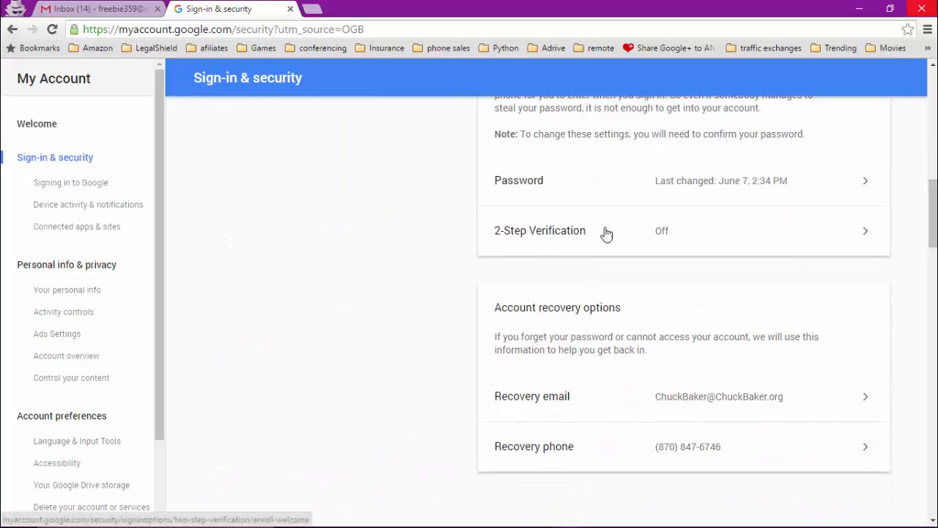
{"action": "left_click", "coordinate": [867, 241]}
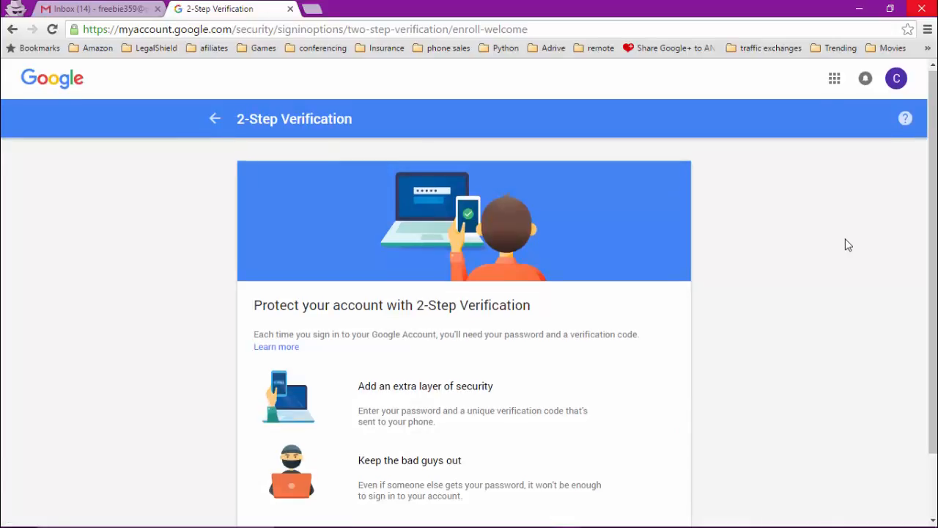
{"action": "scroll", "coordinate": [847, 244], "scroll_direction": "down", "scroll_amount": 2}
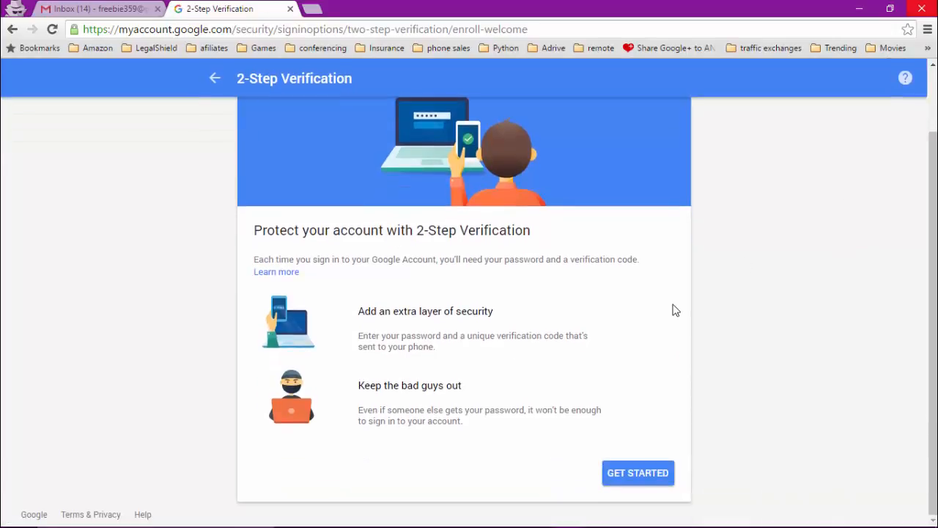
{"action": "left_click", "coordinate": [632, 470]}
{"action": "left_click", "coordinate": [632, 471]}
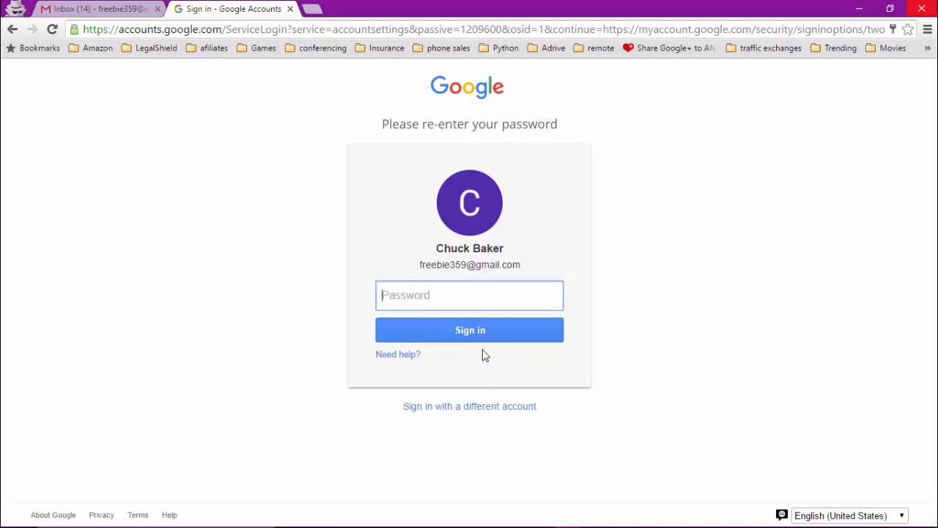
Re-enter the account password by pasting it, and sign in to continue the 2-Step Verification setup
{"action": "left_click", "coordinate": [430, 297]}
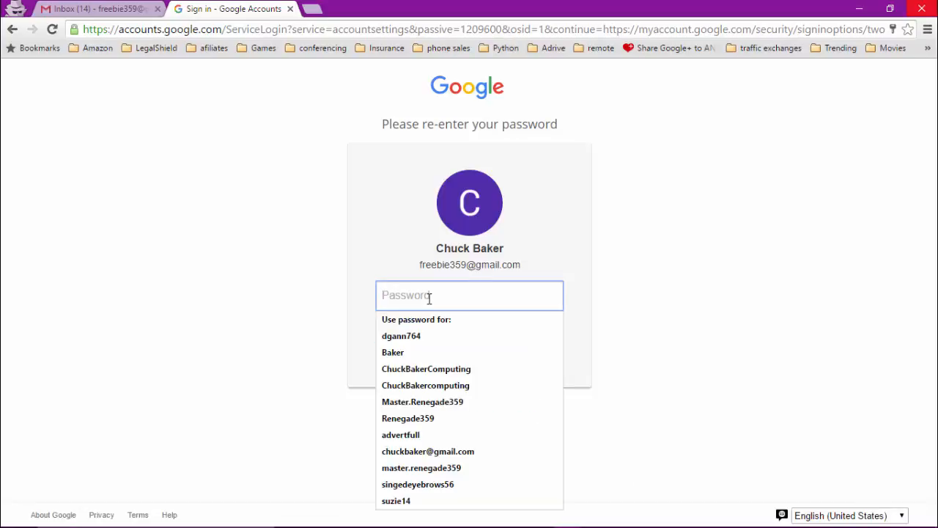
{"action": "right_click", "coordinate": [430, 297]}
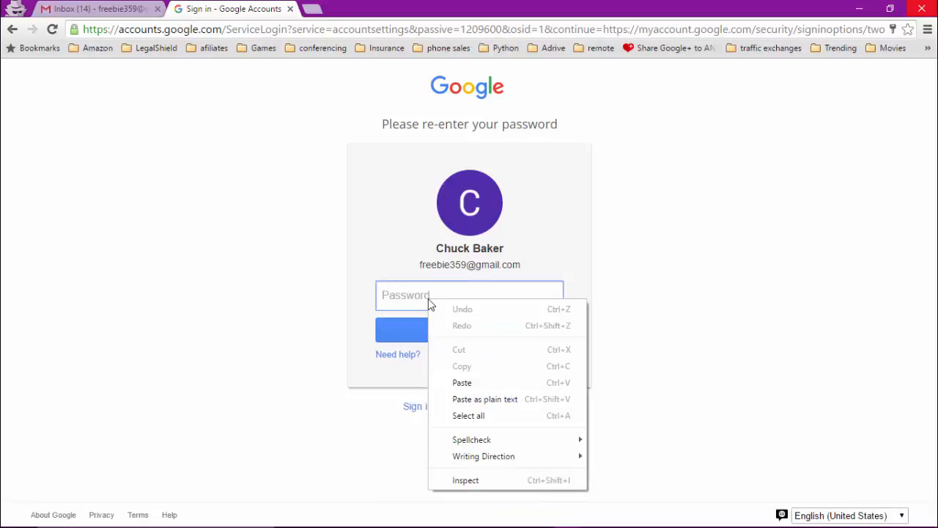
{"action": "left_click", "coordinate": [461, 380]}
{"action": "left_click", "coordinate": [442, 337]}
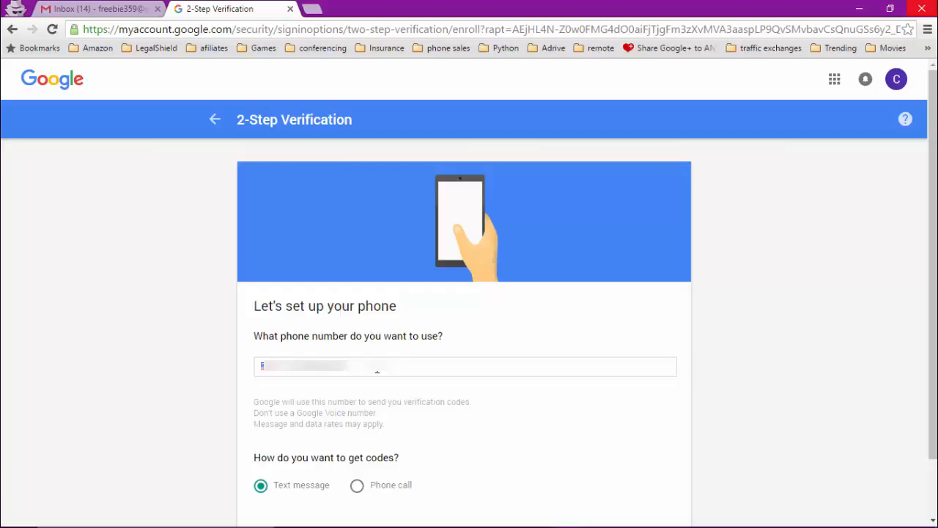
Replace the prefilled number with the phone number for verification codes and request a trial code by text message
{"action": "left_click", "coordinate": [376, 373]}
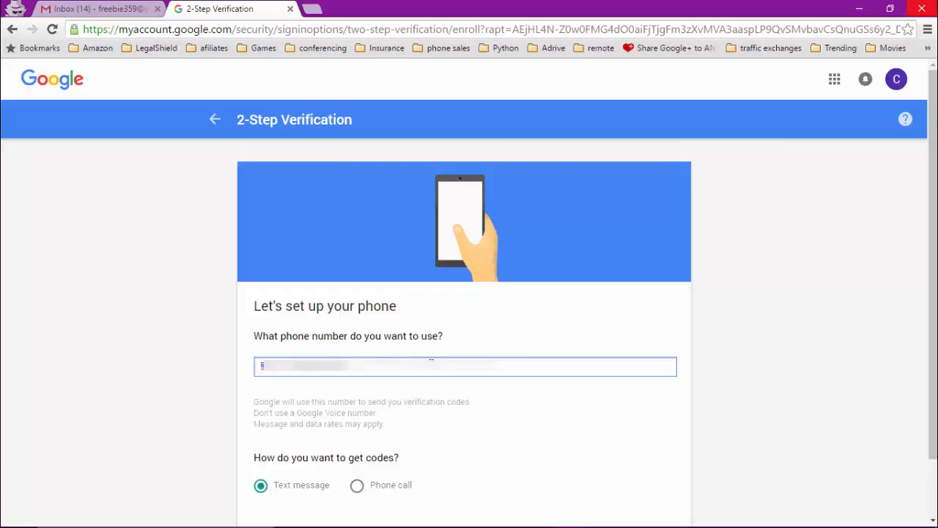
{"action": "key", "text": "BackSpace"}
{"action": "key", "text": "BackSpace"}
{"action": "key", "text": "BackSpace"}
{"action": "key", "text": "BackSpace"}
{"action": "key", "text": "BackSpace"}
{"action": "key", "text": "BackSpace"}
{"action": "key", "text": "BackSpace"}
{"action": "key", "text": "BackSpace"}
{"action": "key", "text": "BackSpace"}
{"action": "key", "text": "BackSpace"}
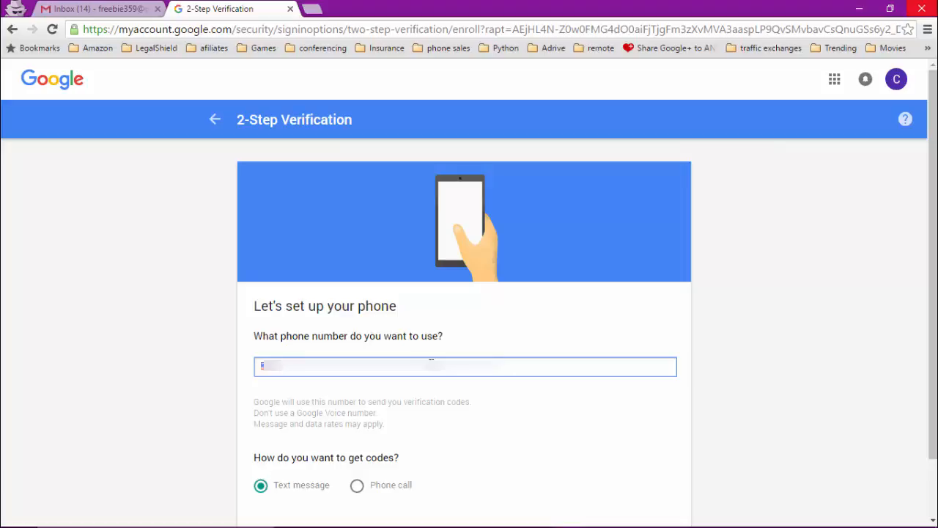
{"action": "type", "text": "5555"}
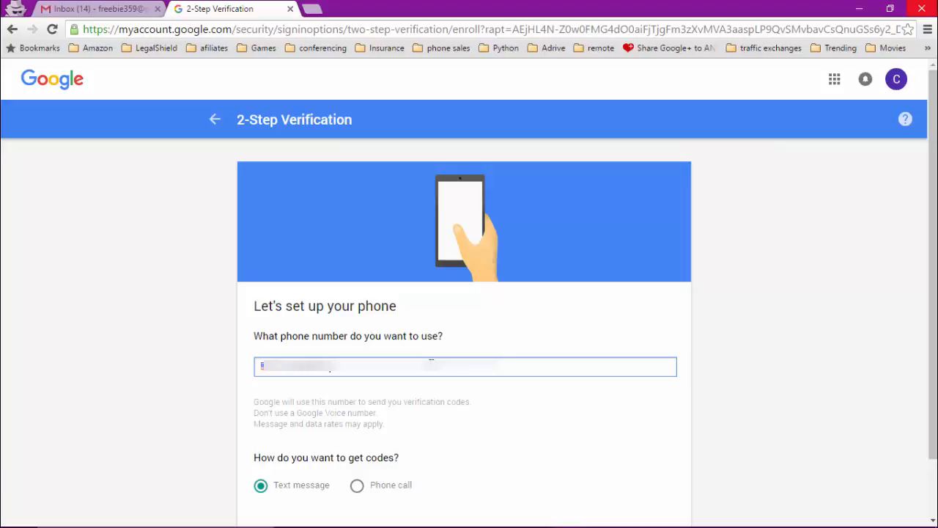
{"action": "type", "text": "5"}
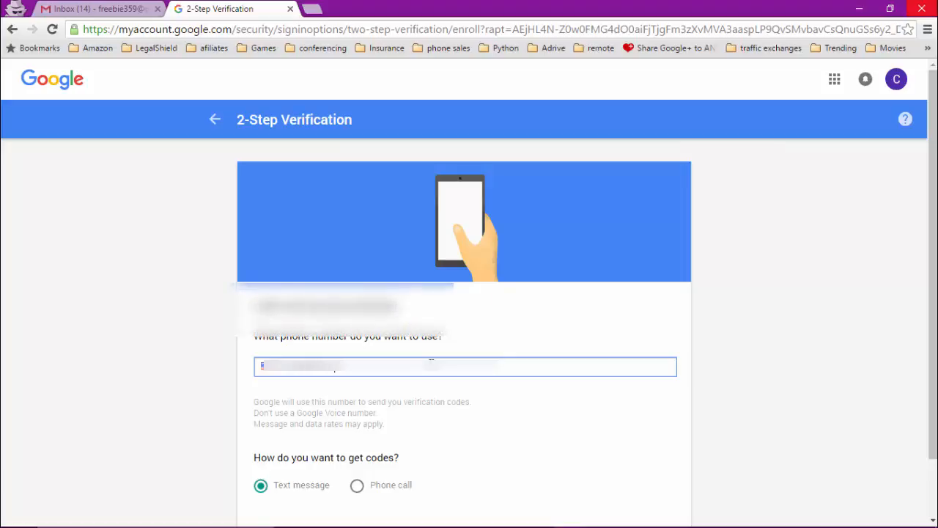
{"action": "scroll", "coordinate": [564, 404], "scroll_direction": "down", "scroll_amount": 1}
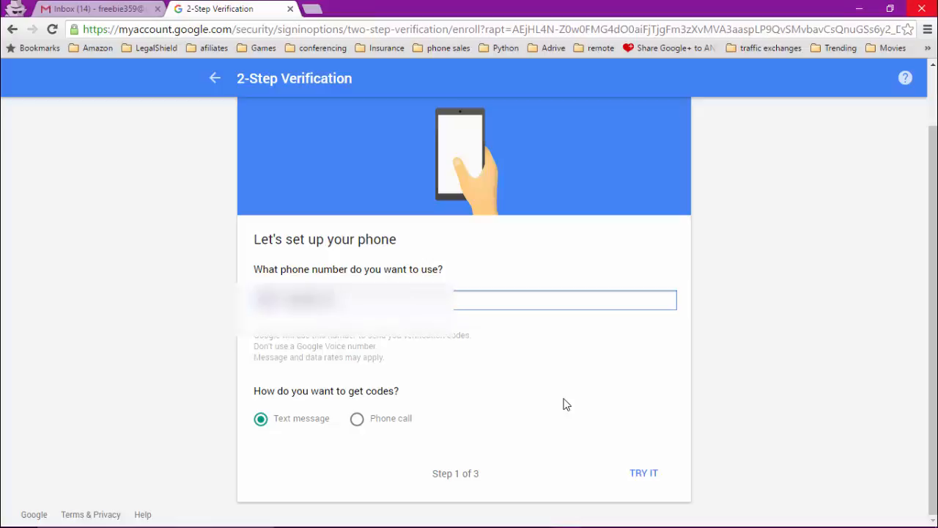
{"action": "left_click", "coordinate": [644, 476]}
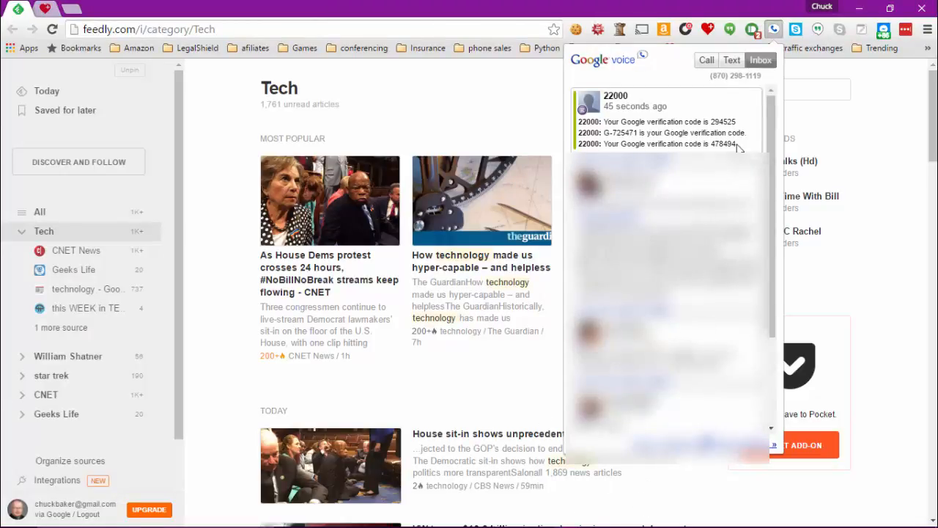
Copy the last listed verification code from the 22000 message in the Google Voice inbox
{"action": "left_click_drag", "start_coordinate": [737, 144], "coordinate": [712, 145]}
{"action": "right_click", "coordinate": [722, 146]}
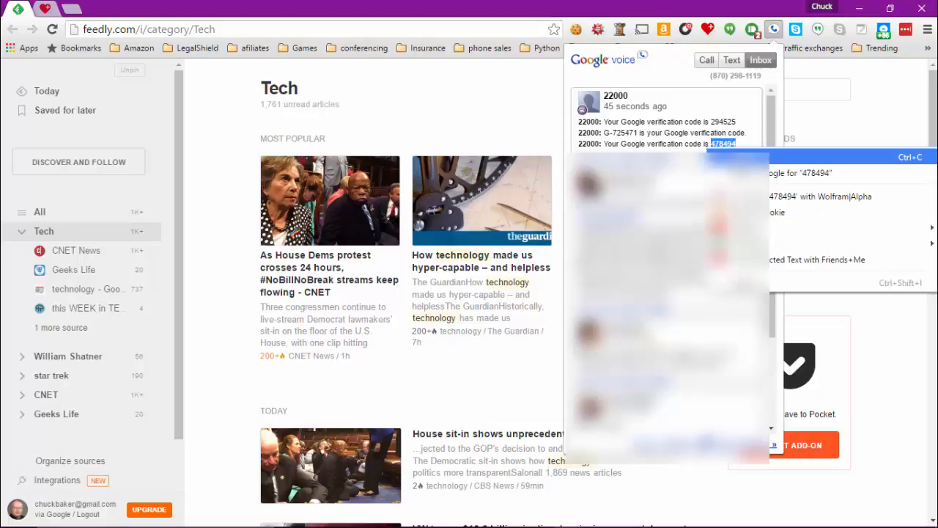
{"action": "left_click", "coordinate": [733, 157]}
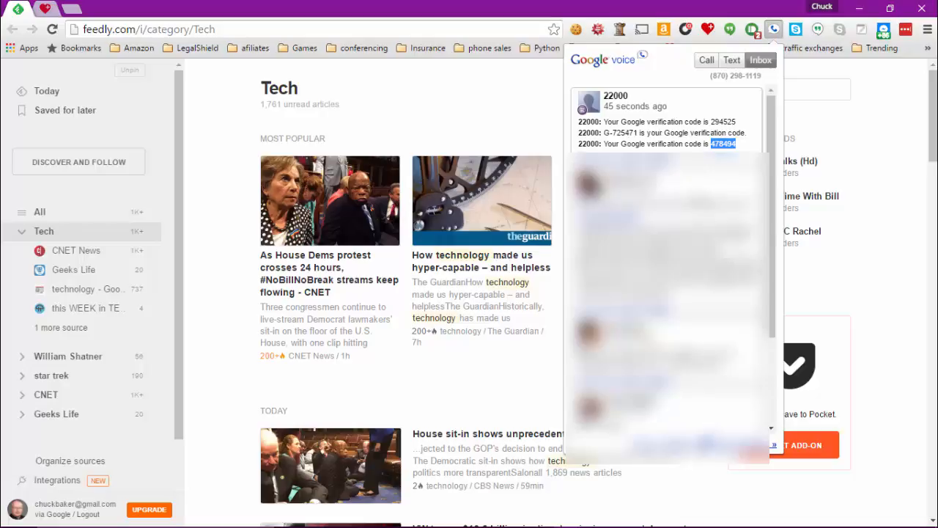
Return to the 2-Step Verification page, paste and submit the verification code, and turn on 2-Step Verification
{"action": "key", "text": "alt+Tab"}
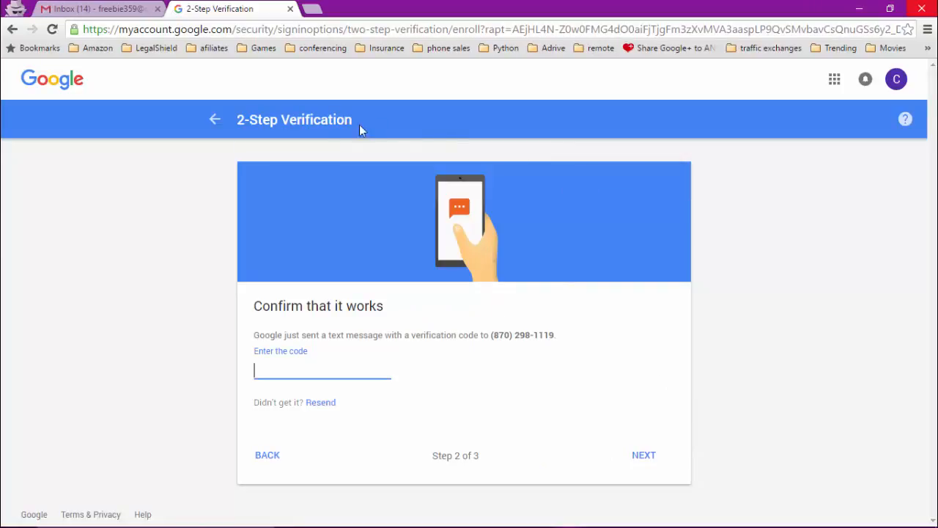
{"action": "right_click", "coordinate": [284, 376]}
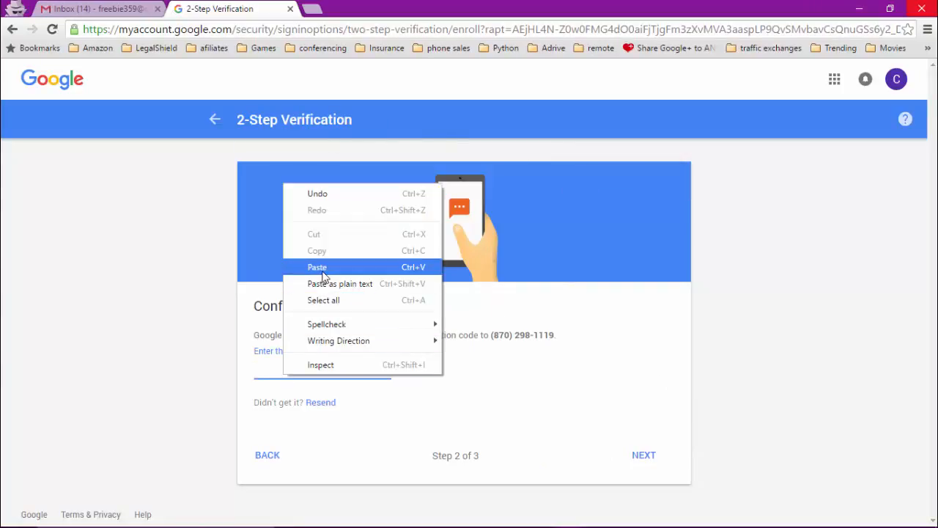
{"action": "left_click", "coordinate": [323, 271]}
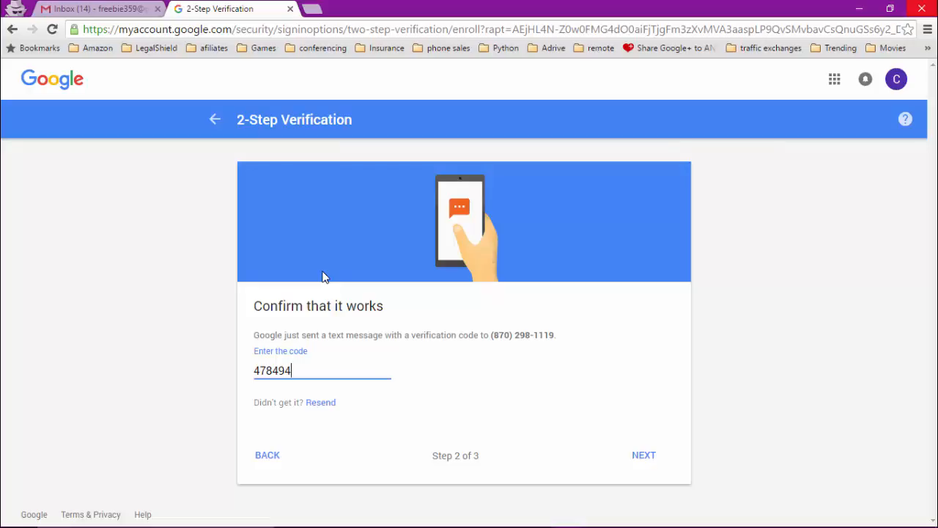
{"action": "left_click", "coordinate": [640, 460]}
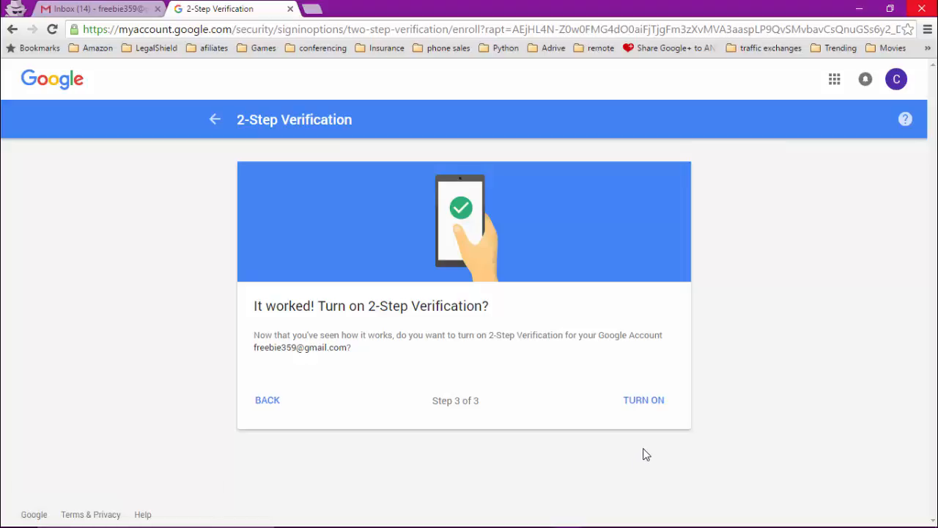
{"action": "left_click", "coordinate": [645, 402]}
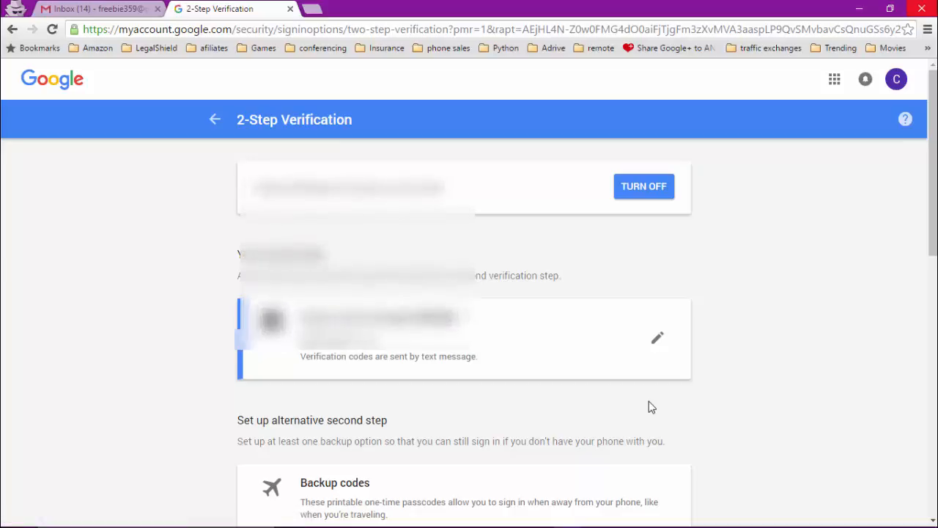
Examine the alternative second-step options and trusted devices settings, and return to the Sign-in & security page
{"action": "scroll", "coordinate": [649, 402], "scroll_direction": "down", "scroll_amount": 2}
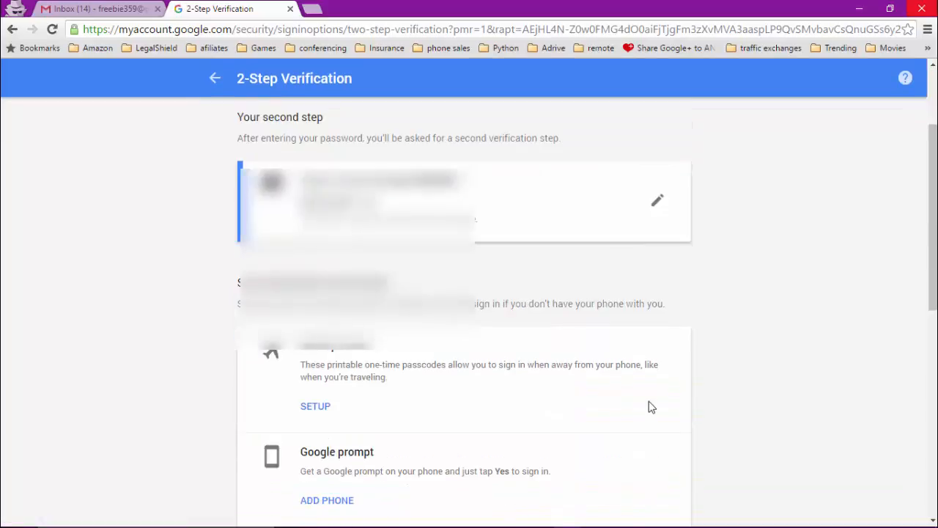
{"action": "scroll", "coordinate": [648, 407], "scroll_direction": "down", "scroll_amount": 4}
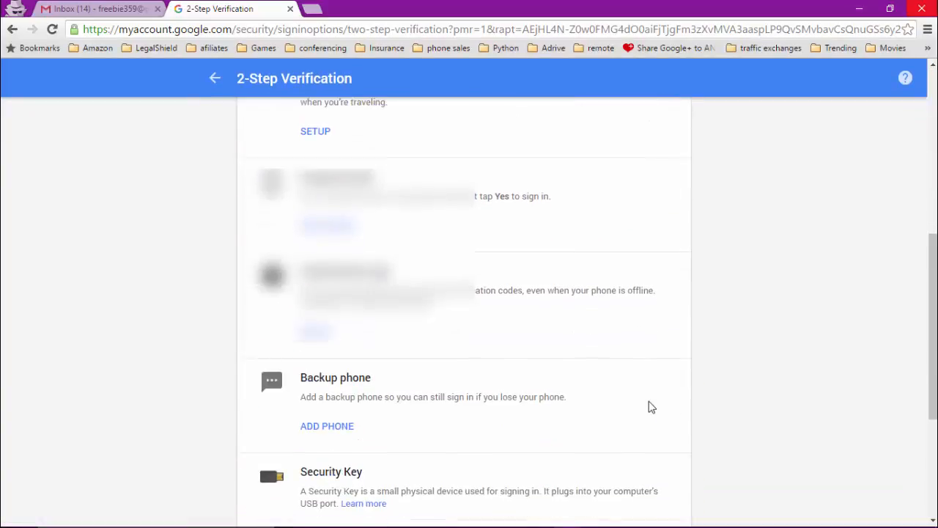
{"action": "scroll", "coordinate": [651, 407], "scroll_direction": "up", "scroll_amount": 6}
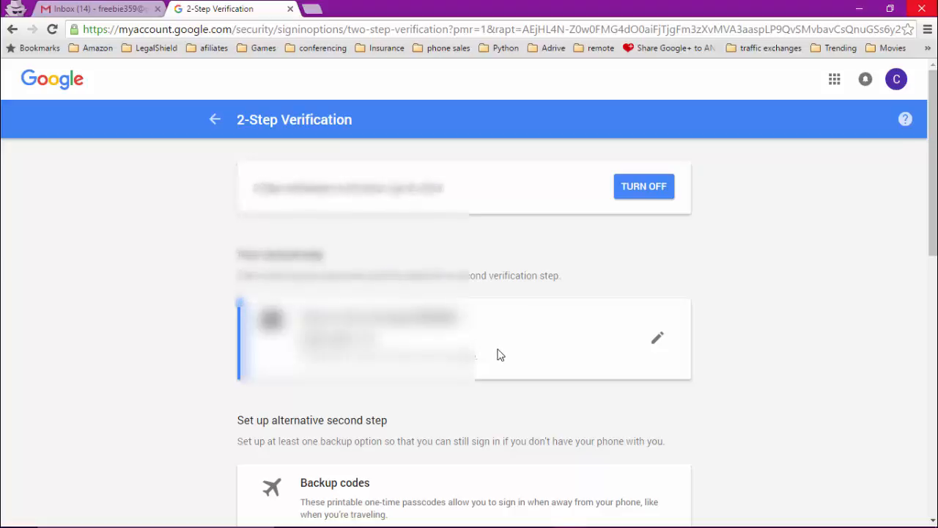
{"action": "scroll", "coordinate": [496, 354], "scroll_direction": "down", "scroll_amount": 2}
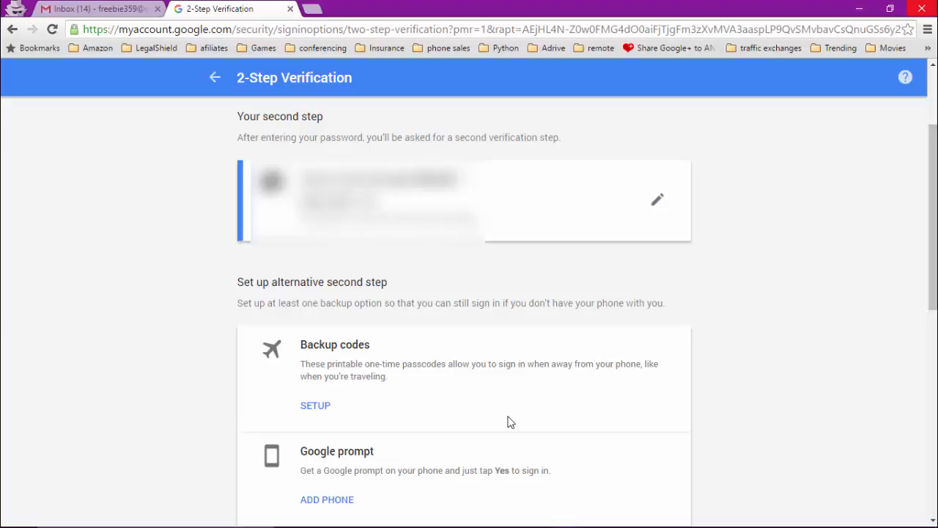
{"action": "scroll", "coordinate": [736, 454], "scroll_direction": "down", "scroll_amount": 2}
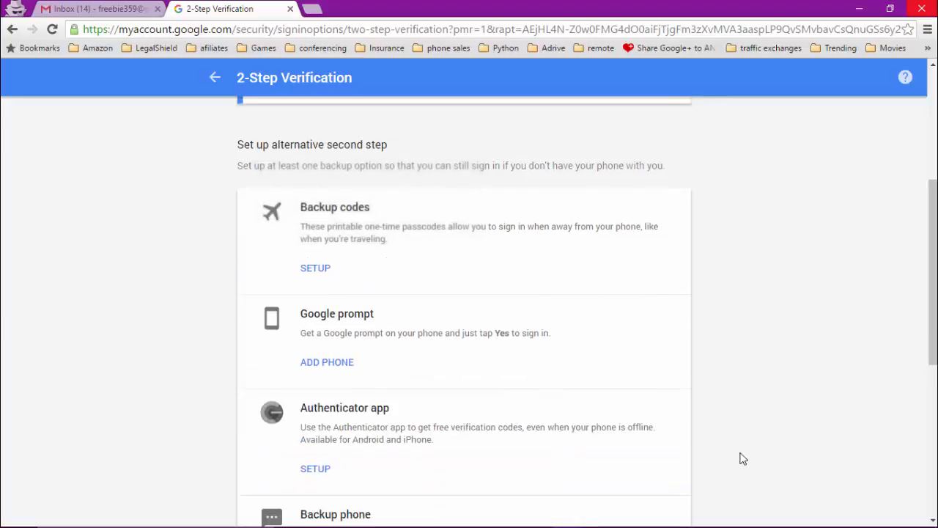
{"action": "scroll", "coordinate": [741, 458], "scroll_direction": "down", "scroll_amount": 2}
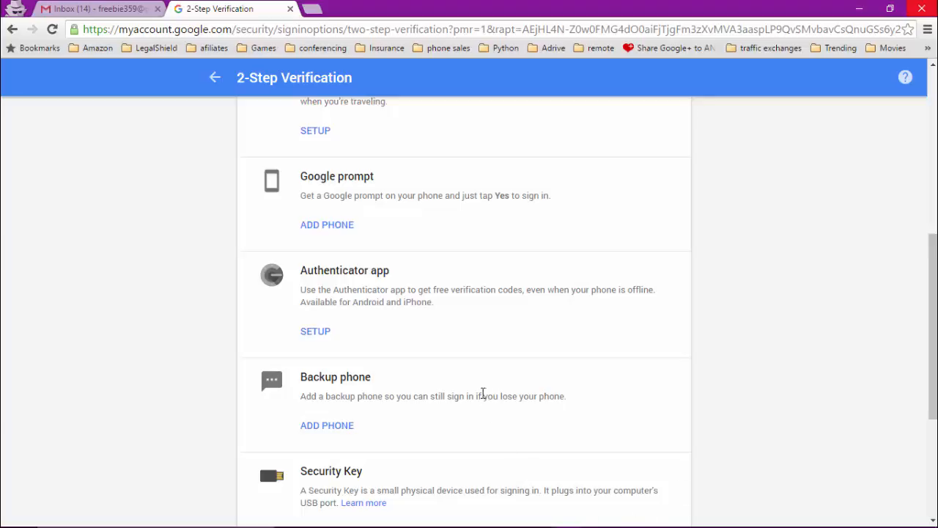
{"action": "scroll", "coordinate": [482, 393], "scroll_direction": "down", "scroll_amount": 3}
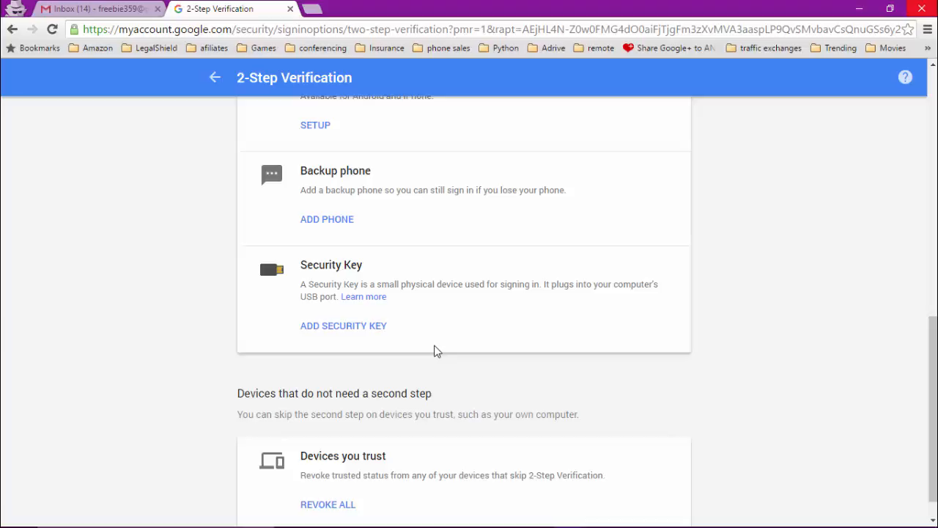
{"action": "scroll", "coordinate": [434, 351], "scroll_direction": "down", "scroll_amount": 1}
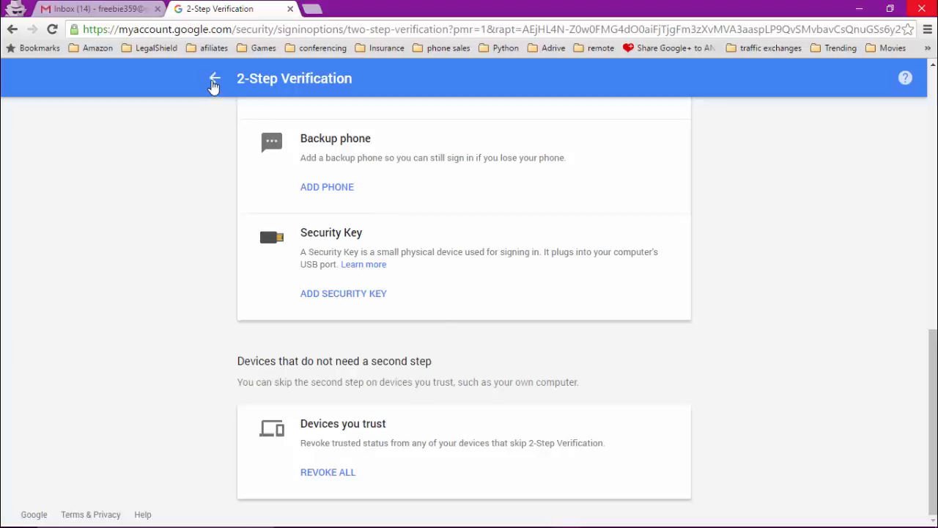
{"action": "left_click", "coordinate": [214, 80]}
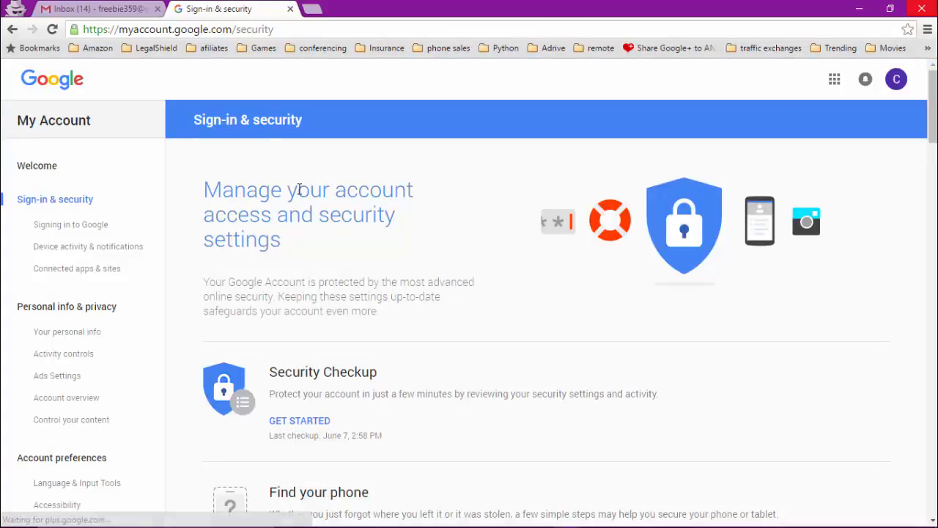
Open the App passwords settings, generate an app password for a custom app named Thunderbird, and dismiss the generated password
{"action": "scroll", "coordinate": [299, 191], "scroll_direction": "down", "scroll_amount": 5}
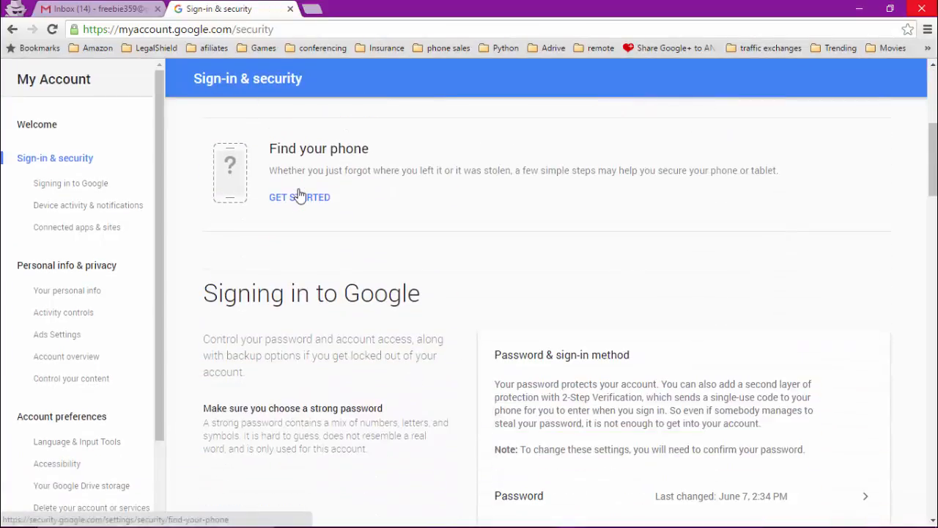
{"action": "scroll", "coordinate": [299, 195], "scroll_direction": "down", "scroll_amount": 3}
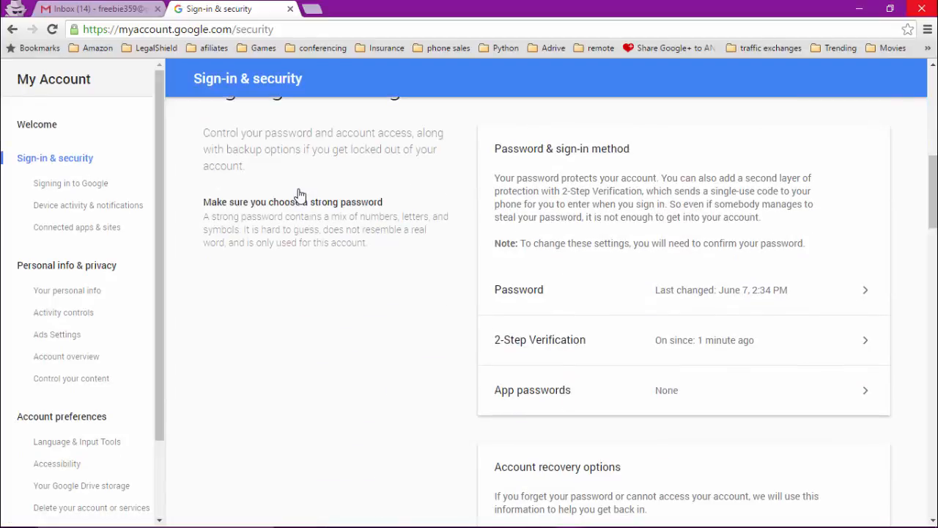
{"action": "scroll", "coordinate": [299, 194], "scroll_direction": "down", "scroll_amount": 1}
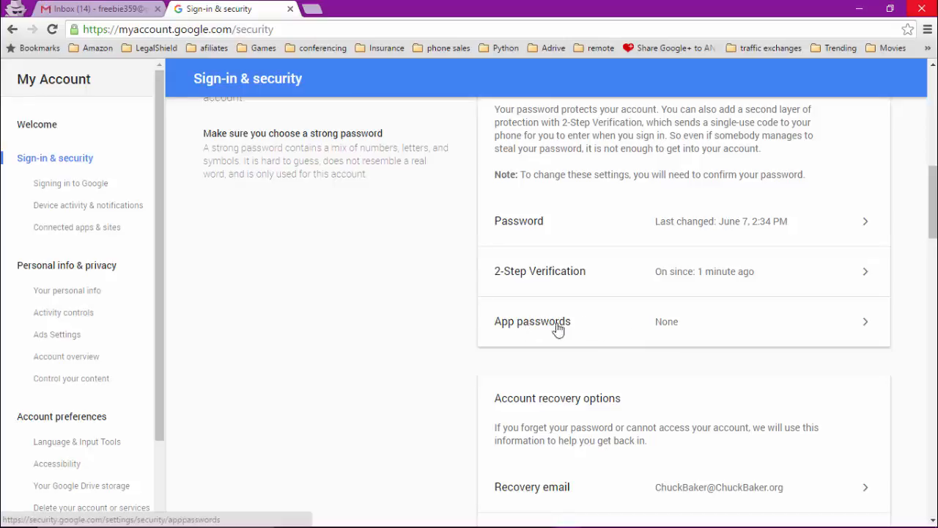
{"action": "left_click", "coordinate": [866, 327]}
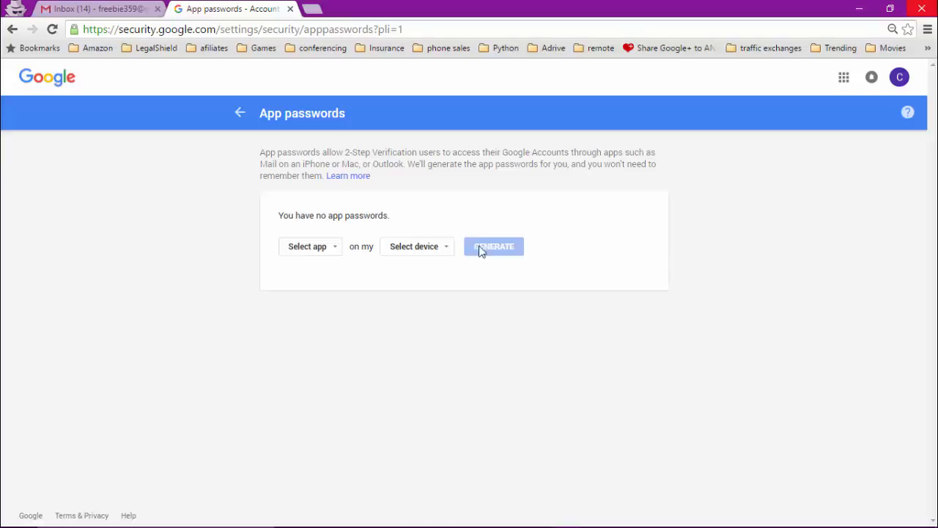
{"action": "left_click", "coordinate": [336, 253]}
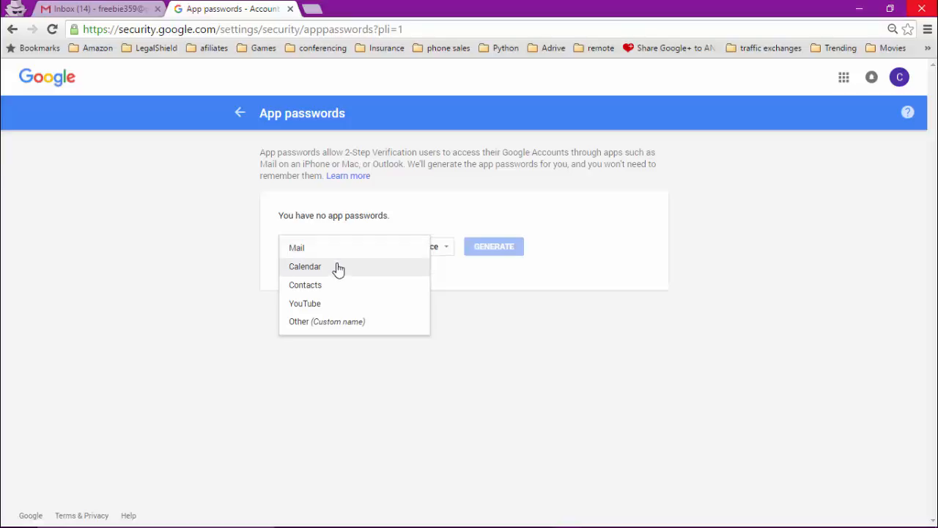
{"action": "left_click", "coordinate": [329, 324]}
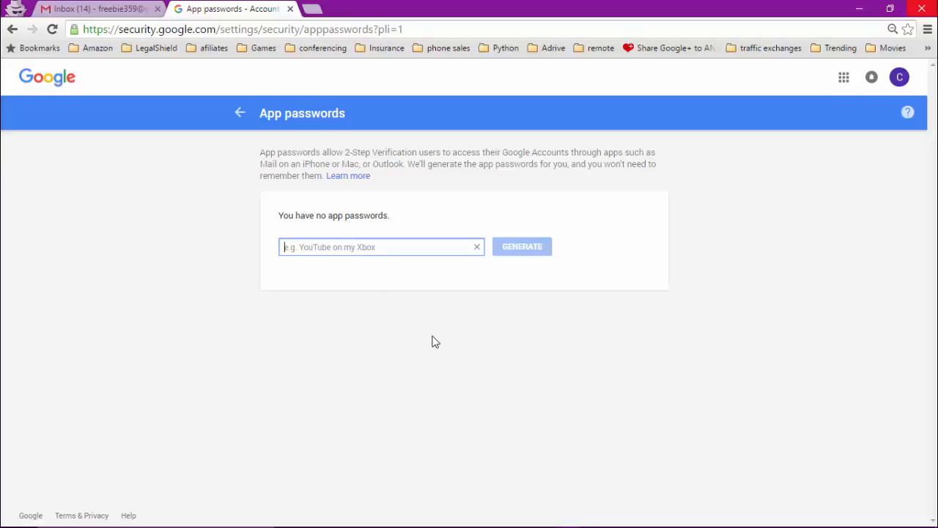
{"action": "type", "text": "Th"}
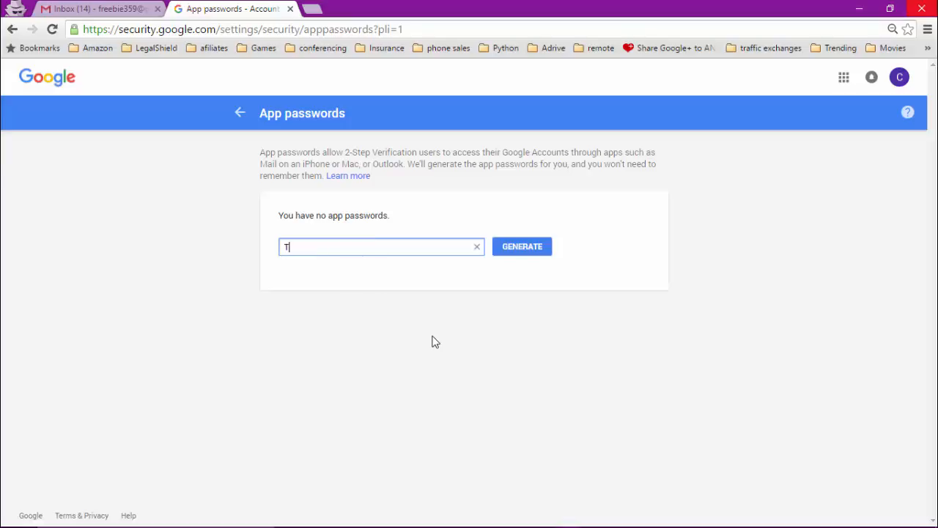
{"action": "type", "text": "underbird"}
{"action": "left_click", "coordinate": [523, 250]}
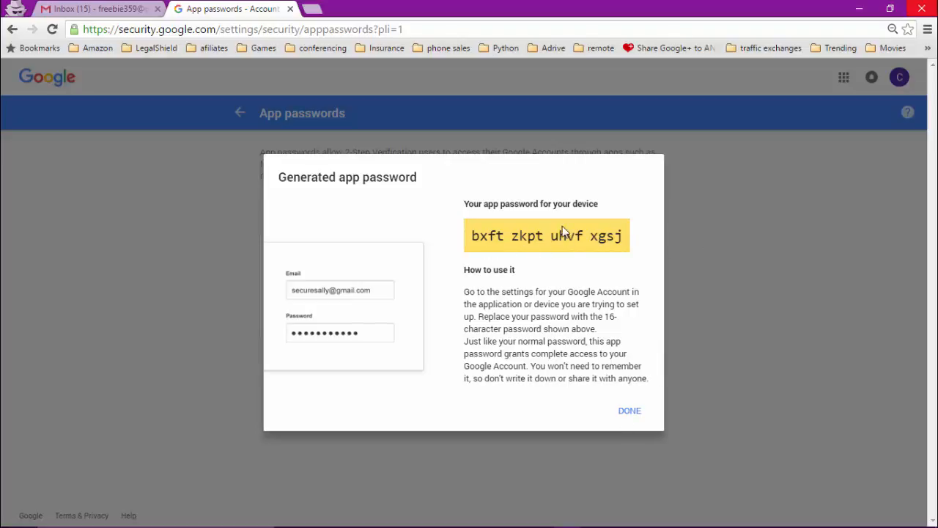
{"action": "left_click", "coordinate": [635, 413]}
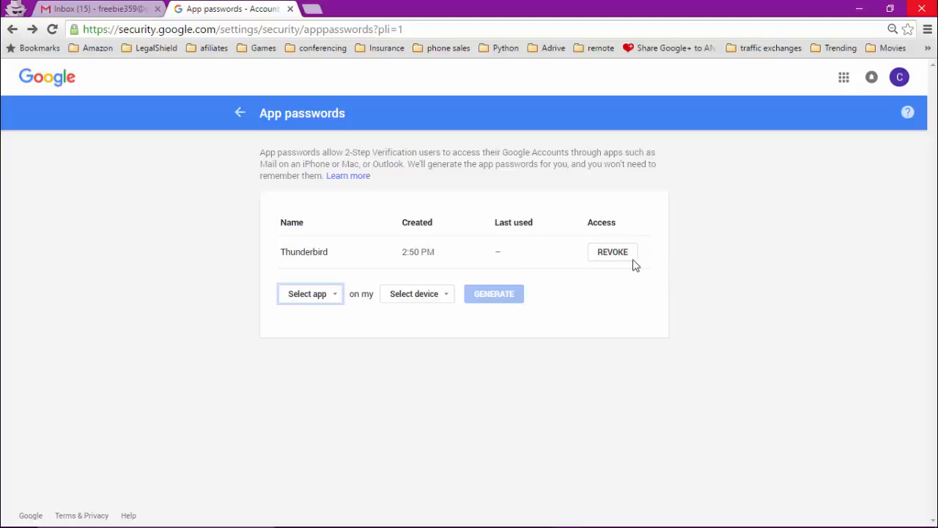
Revoke the Thunderbird app password and return to the Sign-in & security page
{"action": "left_click", "coordinate": [613, 252]}
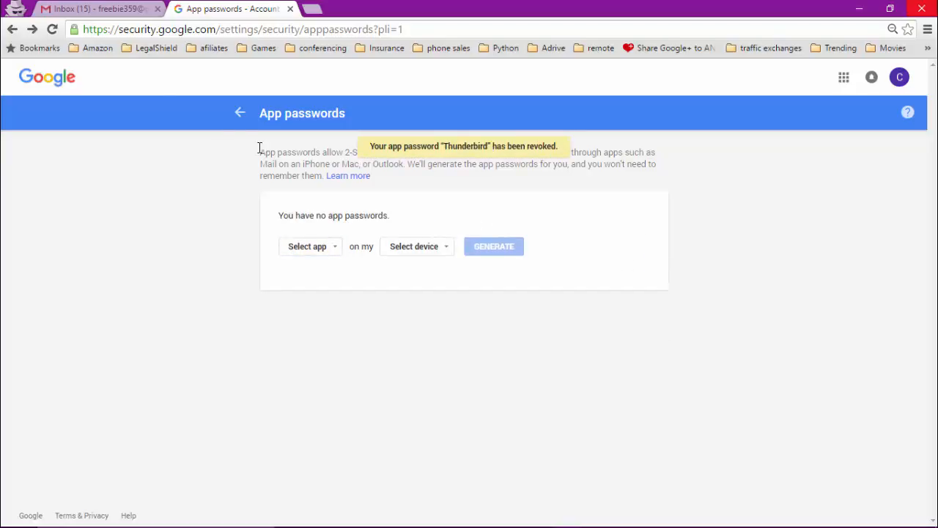
{"action": "left_click", "coordinate": [11, 30]}
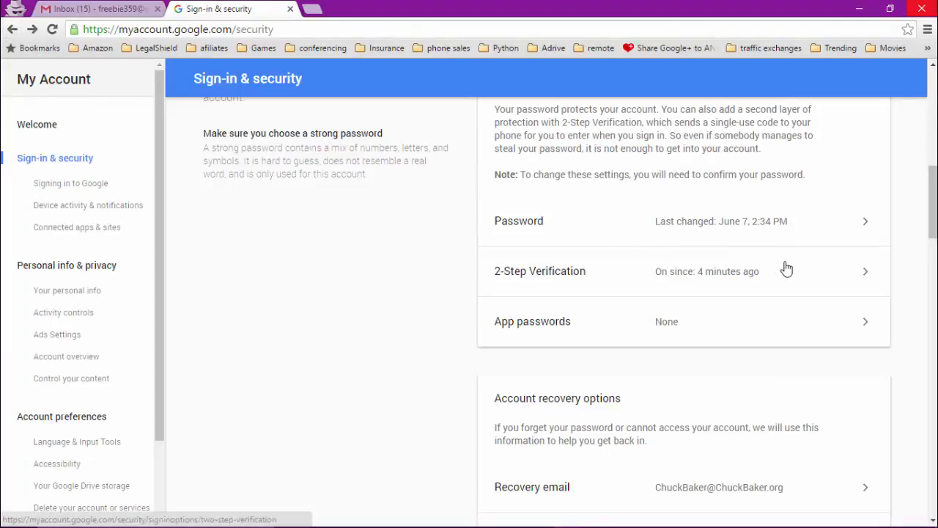
Open the 2-Step Verification settings and sign in again by pasting the account password
{"action": "left_click", "coordinate": [866, 277]}
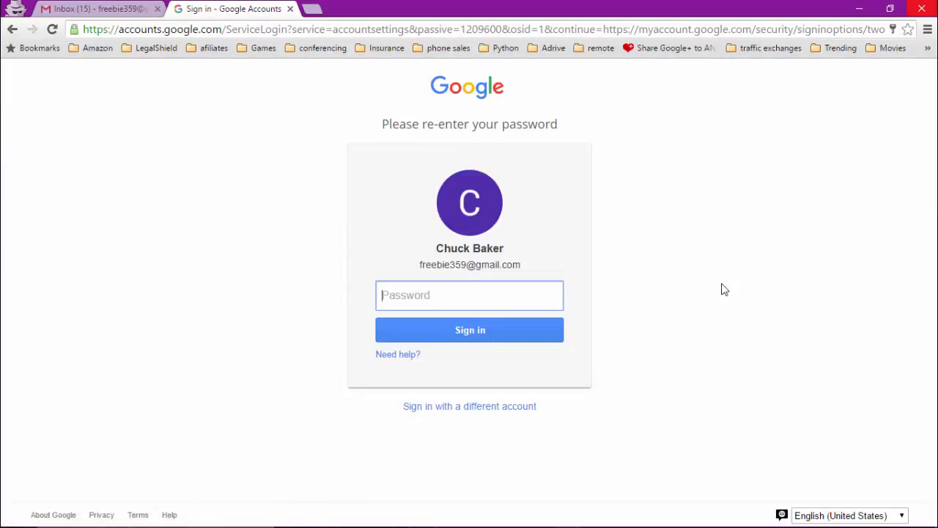
{"action": "left_click", "coordinate": [566, 226]}
{"action": "left_click", "coordinate": [494, 288]}
{"action": "right_click", "coordinate": [493, 289]}
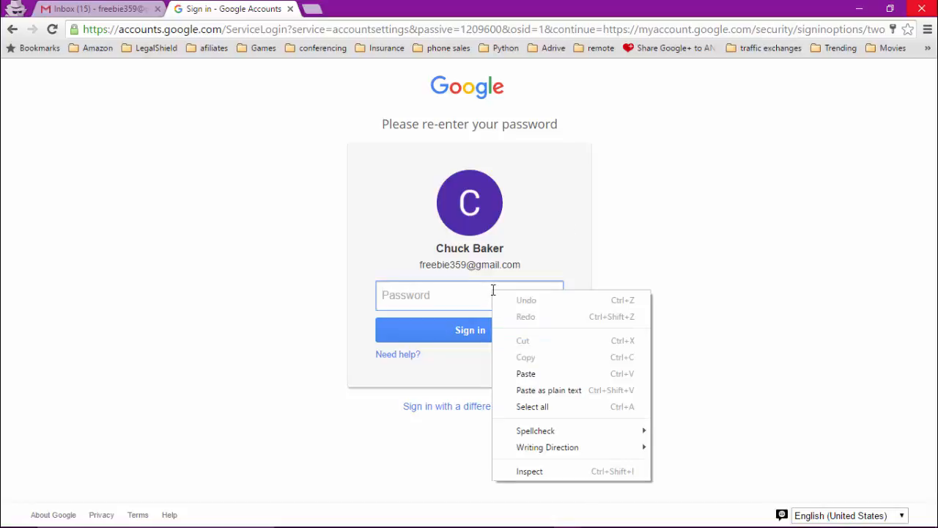
{"action": "left_click", "coordinate": [523, 375]}
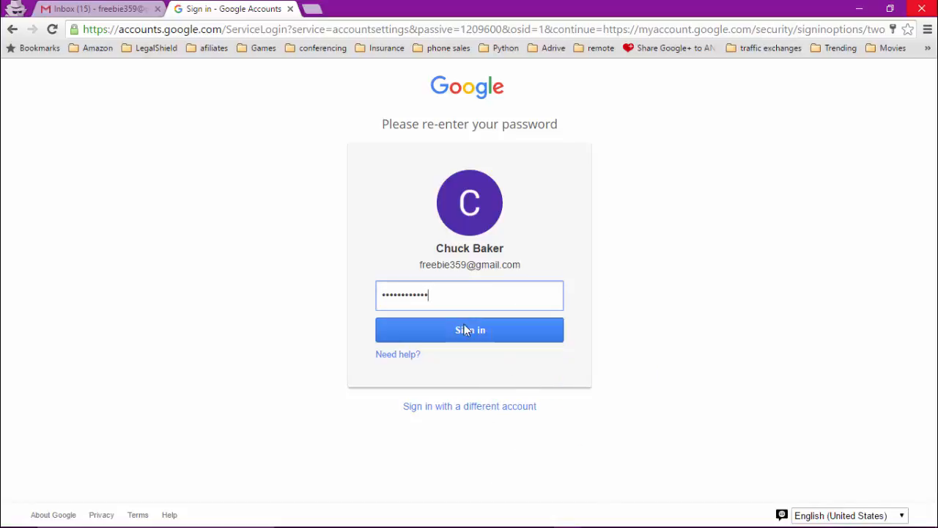
{"action": "left_click", "coordinate": [460, 329]}
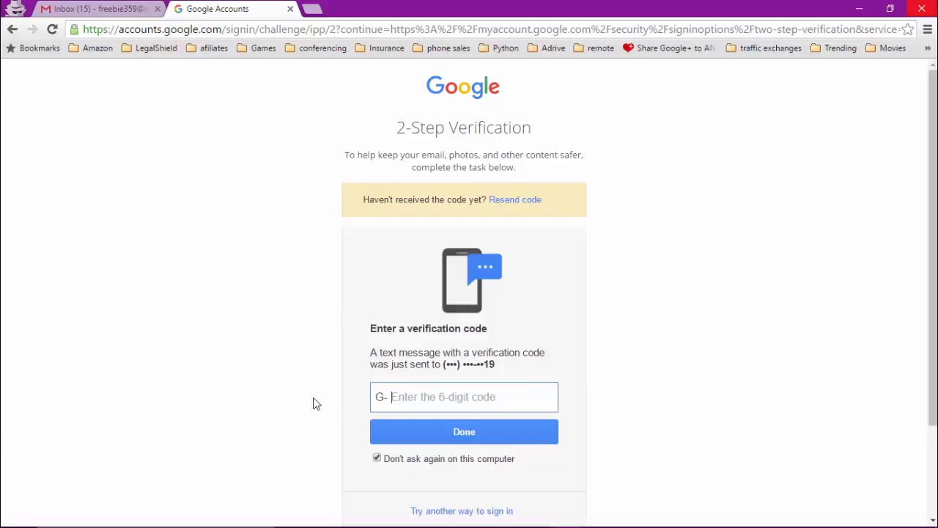
Paste the texted verification code and submit it with this computer kept as trusted
{"action": "right_click", "coordinate": [408, 401]}
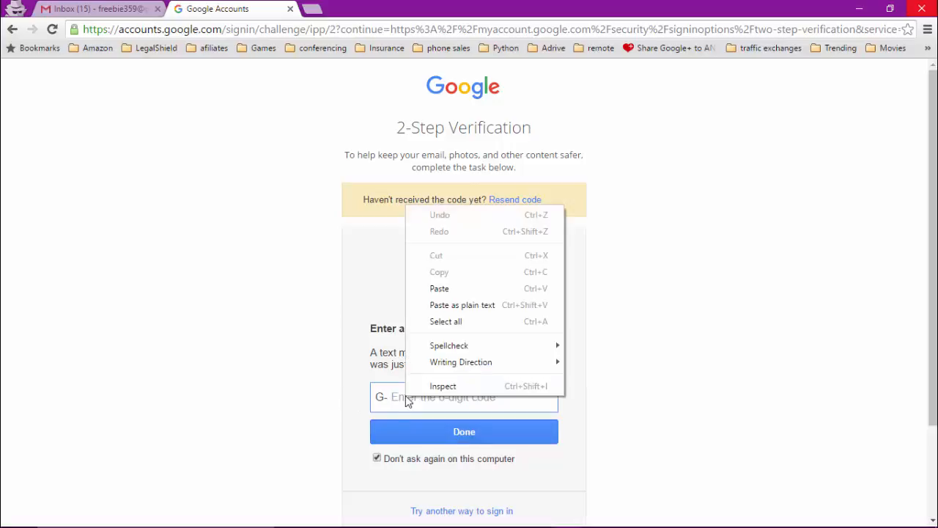
{"action": "left_click", "coordinate": [436, 288]}
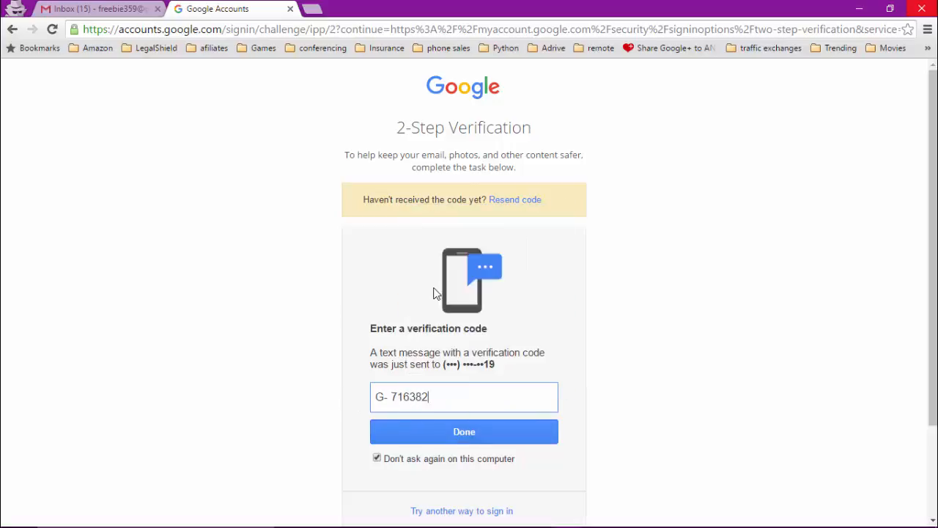
{"action": "left_click", "coordinate": [442, 433]}
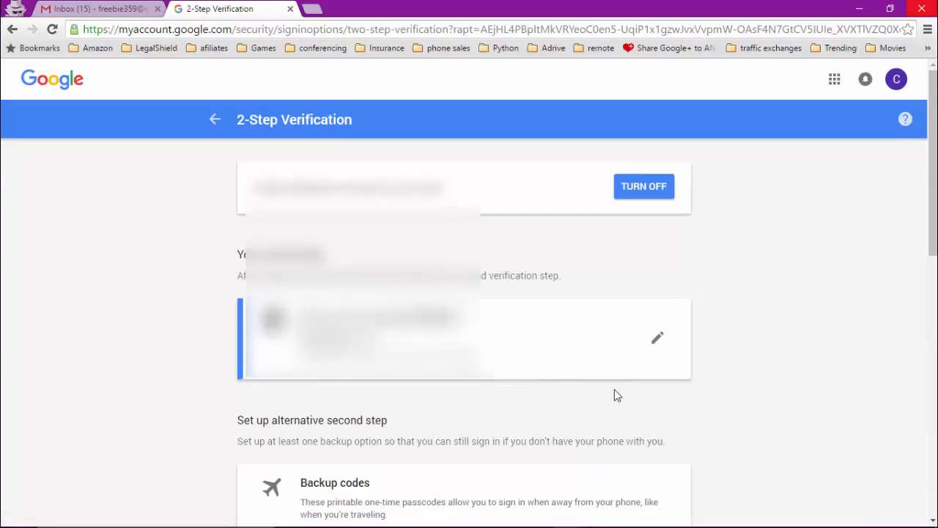
Set up backup codes as an alternative second step and close the list of generated codes
{"action": "scroll", "coordinate": [614, 390], "scroll_direction": "down", "scroll_amount": 2}
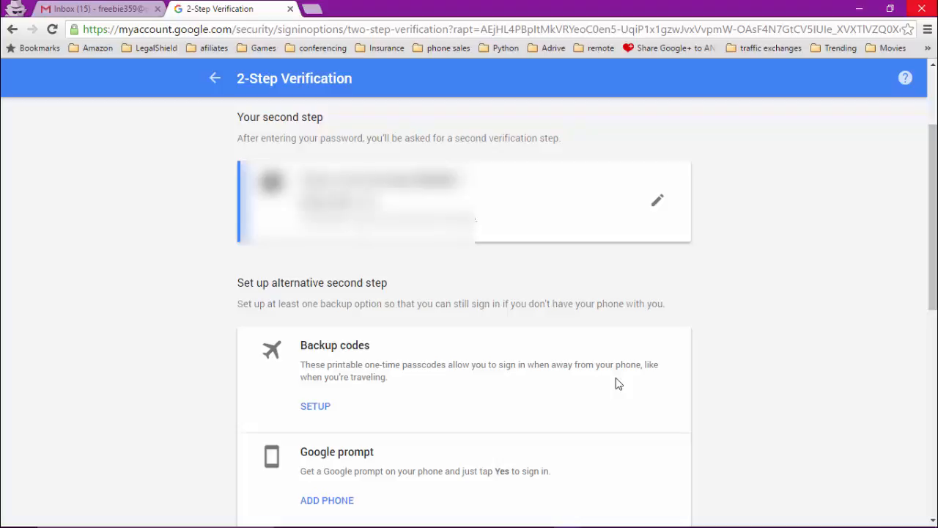
{"action": "left_click", "coordinate": [318, 413]}
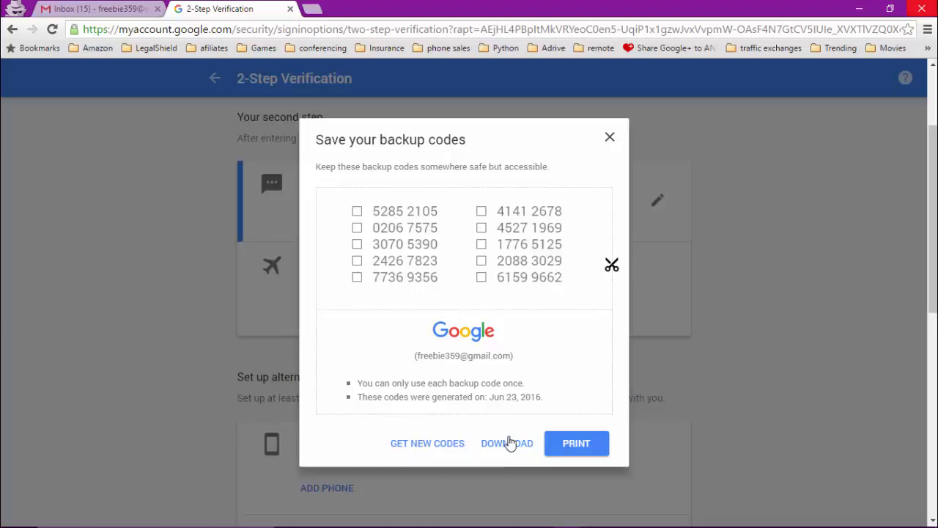
{"action": "left_click", "coordinate": [610, 137]}
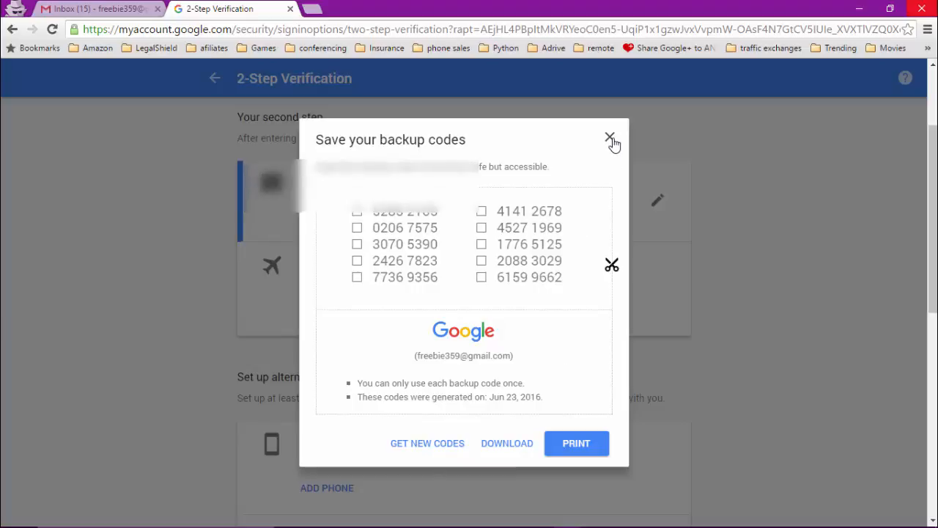